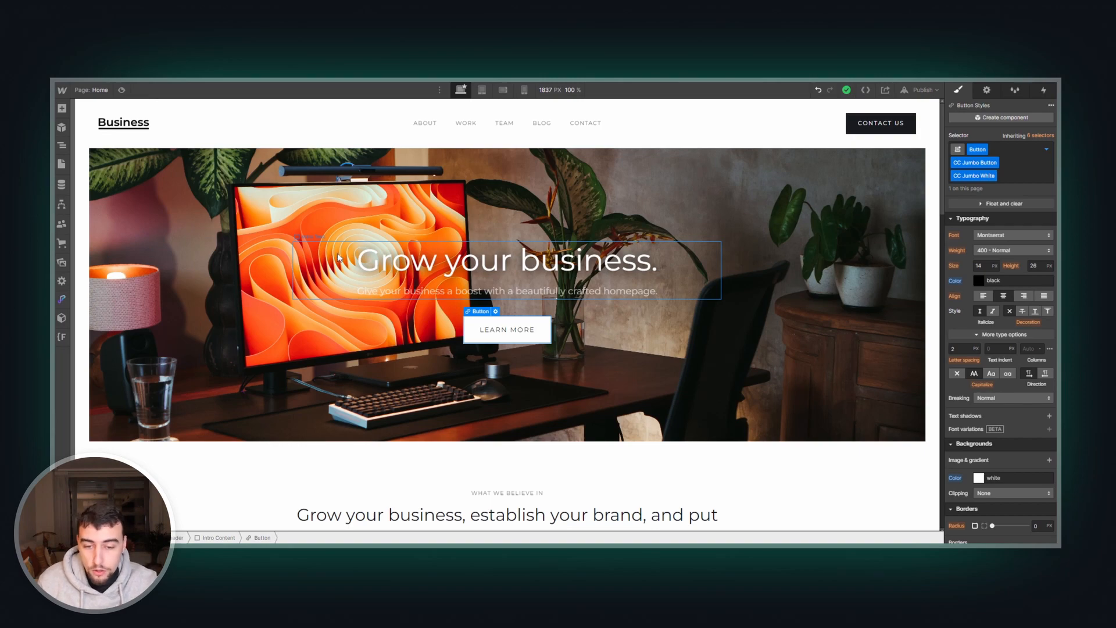
{"action": "scroll", "coordinate": [456, 254], "scroll_direction": "down", "scroll_amount": 3}
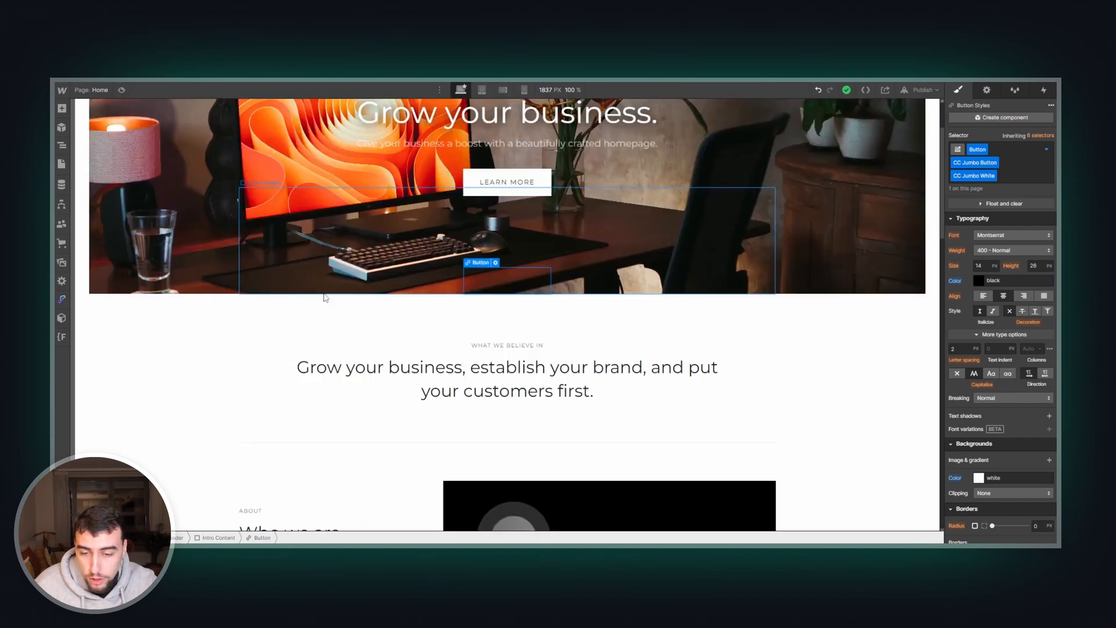
{"action": "scroll", "coordinate": [194, 212], "scroll_direction": "up", "scroll_amount": 3}
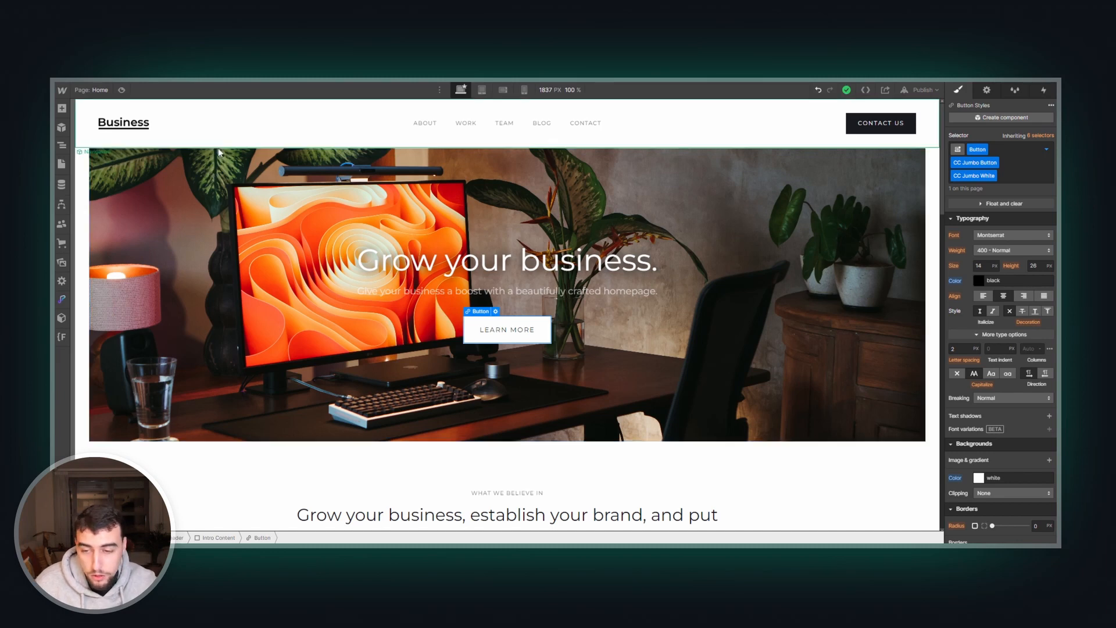
Step: Add a mouse hover element trigger to the hero's Learn More button
{"action": "key", "text": "h"}
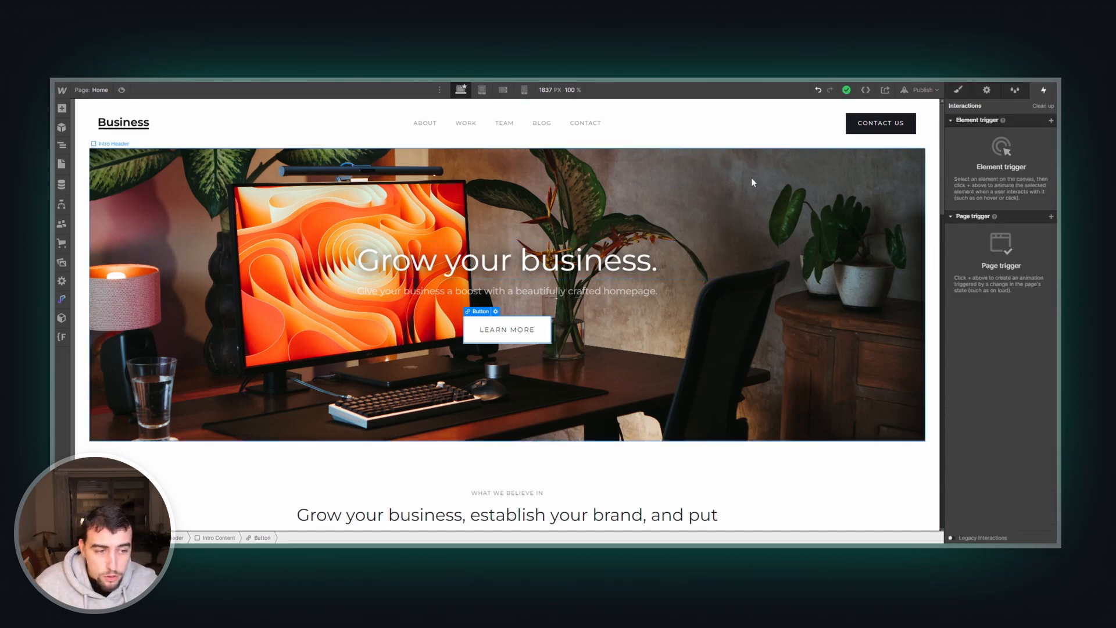
{"action": "left_click", "coordinate": [1051, 120]}
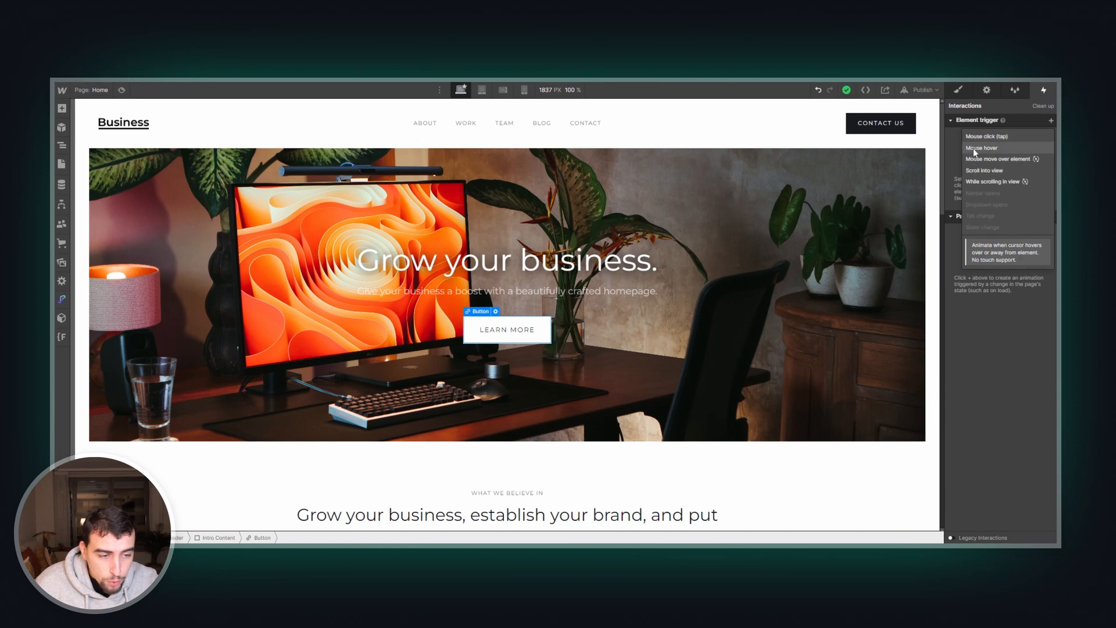
{"action": "key", "text": "Return"}
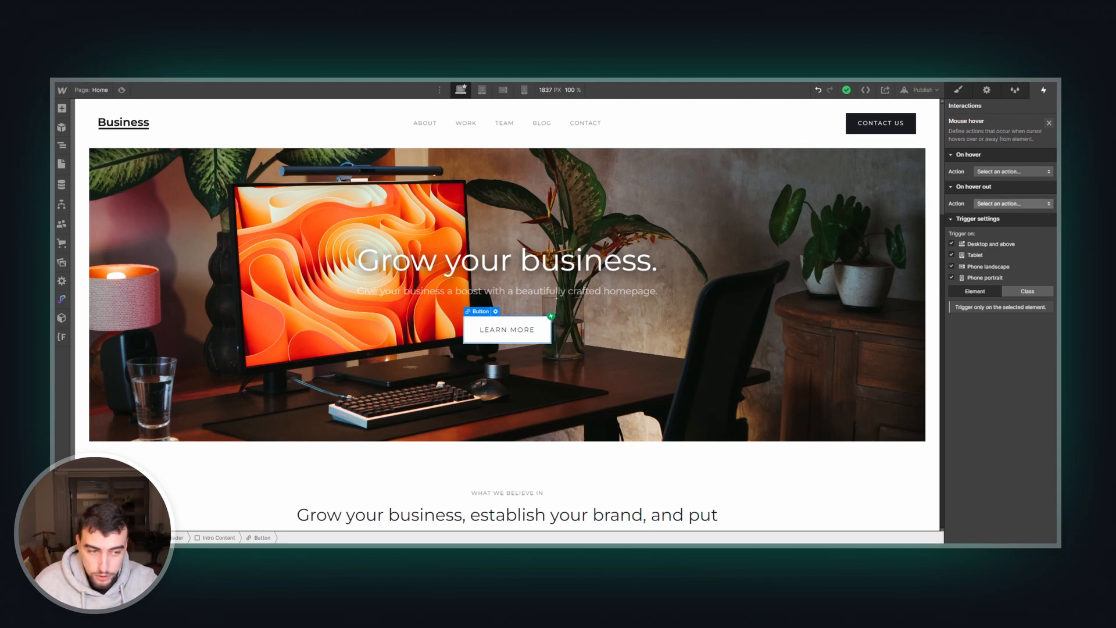
{"action": "left_click", "coordinate": [1000, 173]}
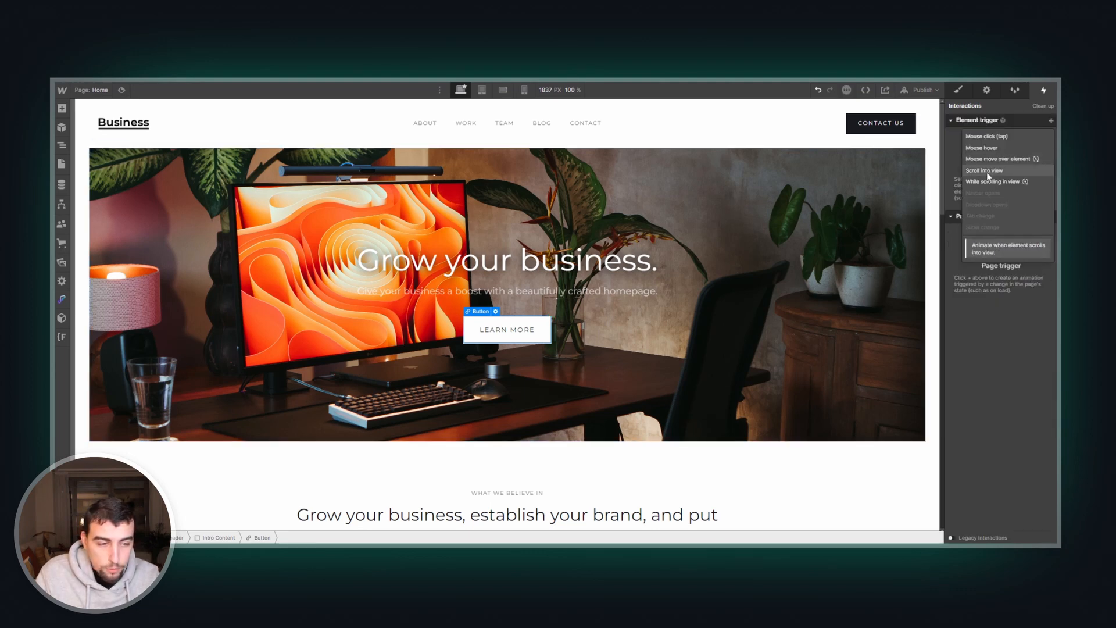
{"action": "left_click", "coordinate": [1006, 147]}
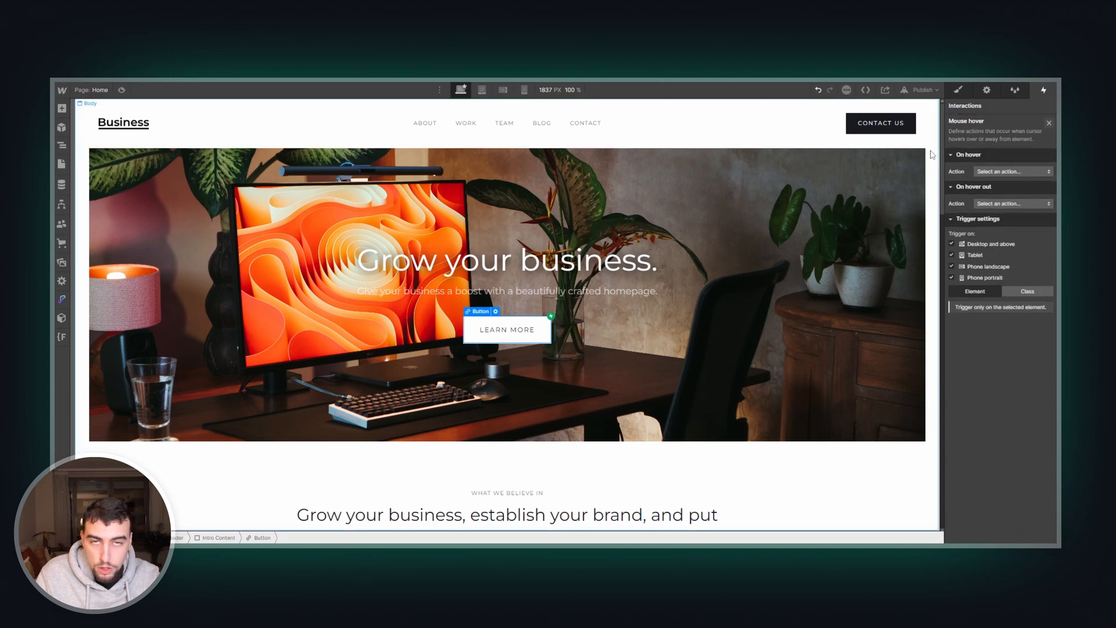
Step: Set the On hover action to Start an animation and create a new timed animation
{"action": "left_click", "coordinate": [1040, 172]}
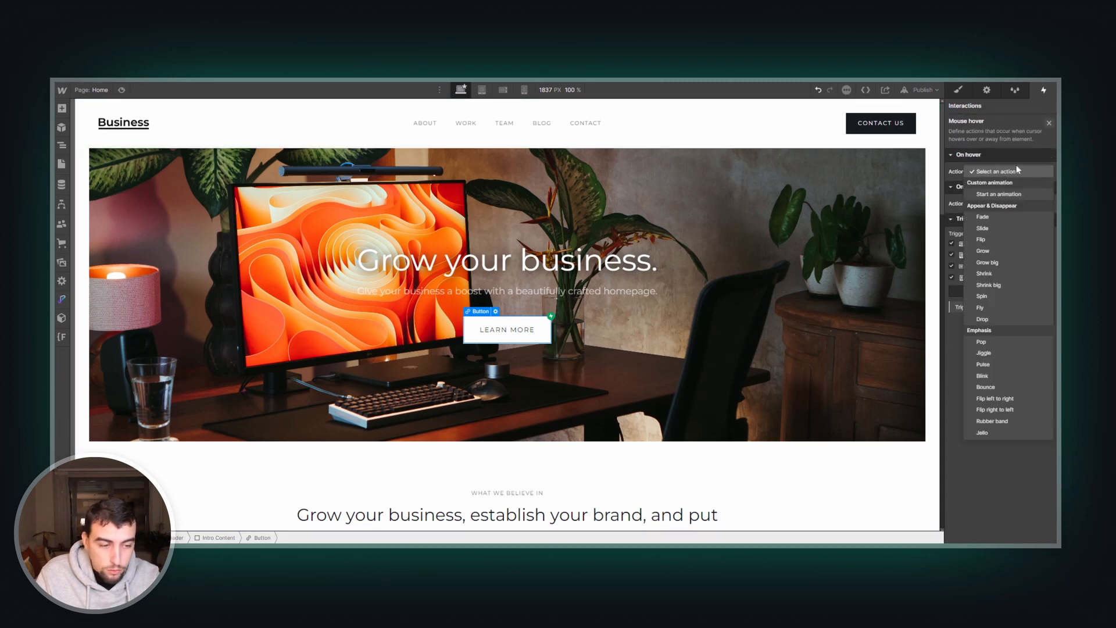
{"action": "left_click", "coordinate": [996, 195]}
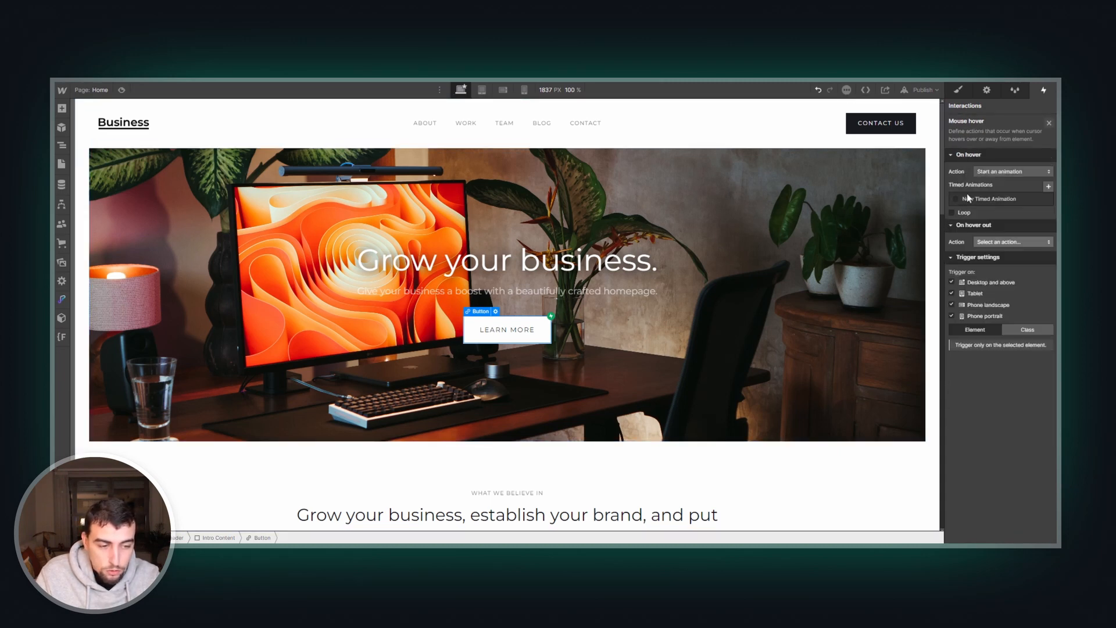
{"action": "left_click", "coordinate": [1045, 197]}
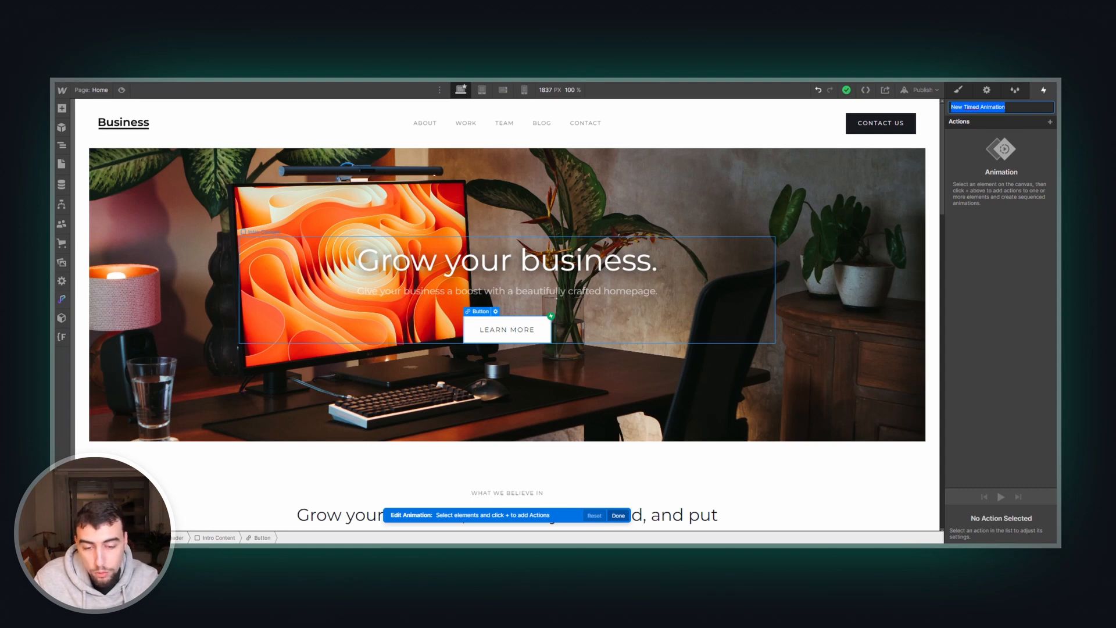
{"action": "type", "text": "H"}
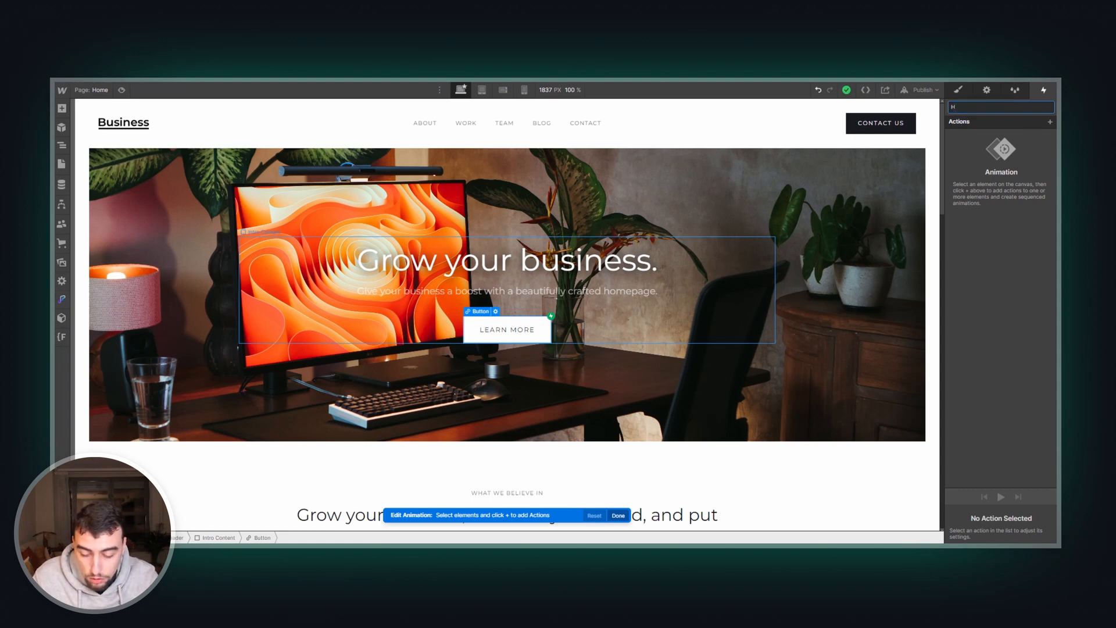
{"action": "type", "text": "ero-B"}
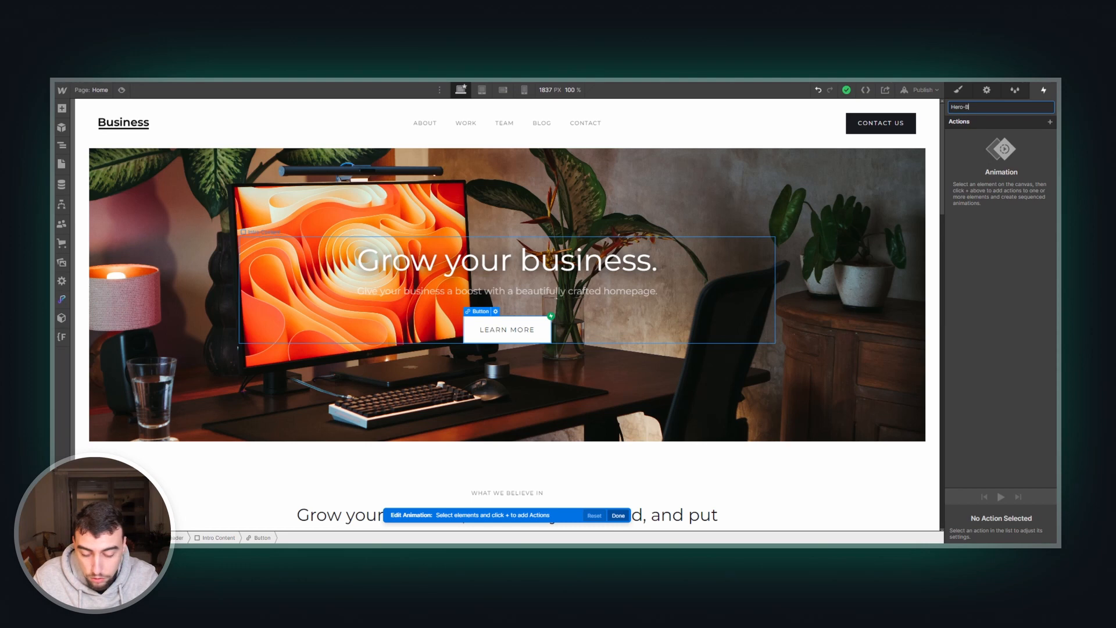
{"action": "type", "text": "utton"}
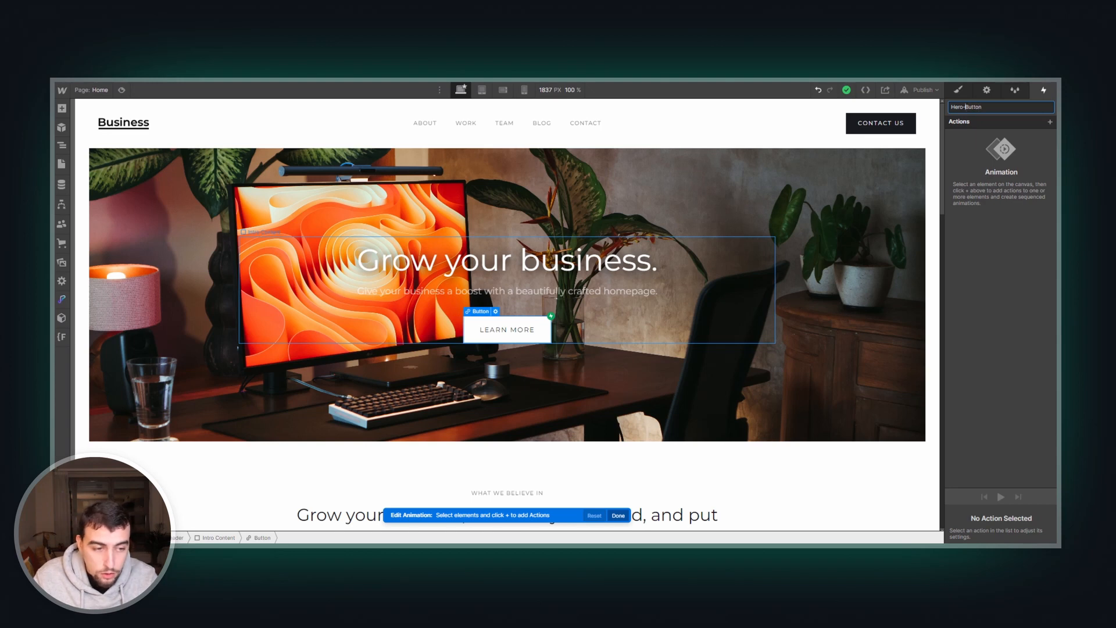
{"action": "key", "text": "BackSpace"}
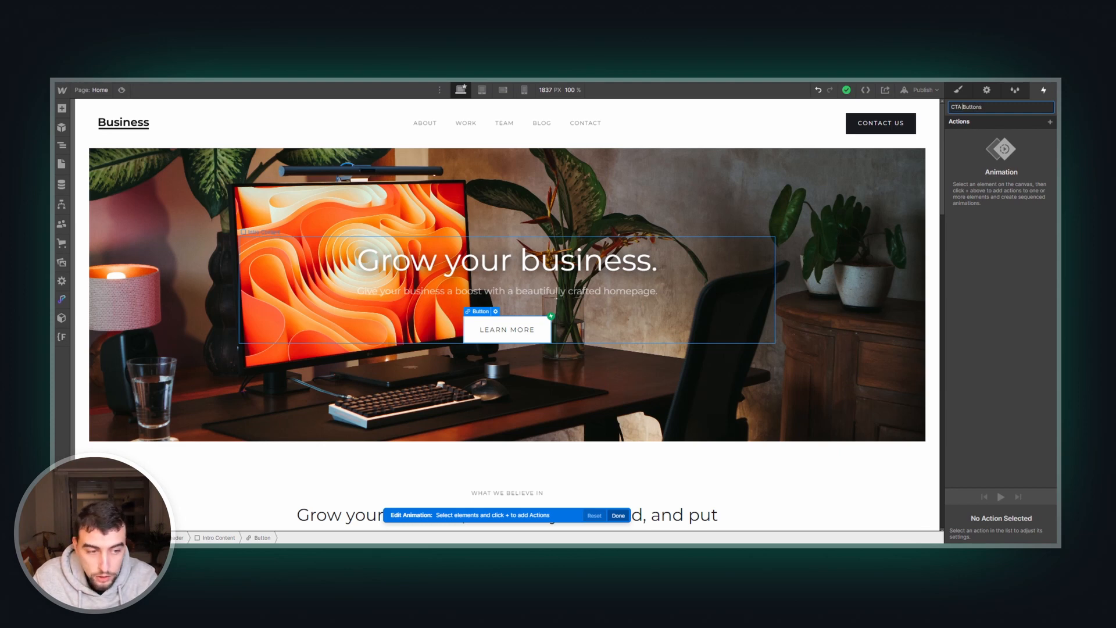
{"action": "key", "text": "BackSpace"}
{"action": "key", "text": "BackSpace"}
{"action": "key", "text": "BackSpace"}
{"action": "key", "text": "BackSpace"}
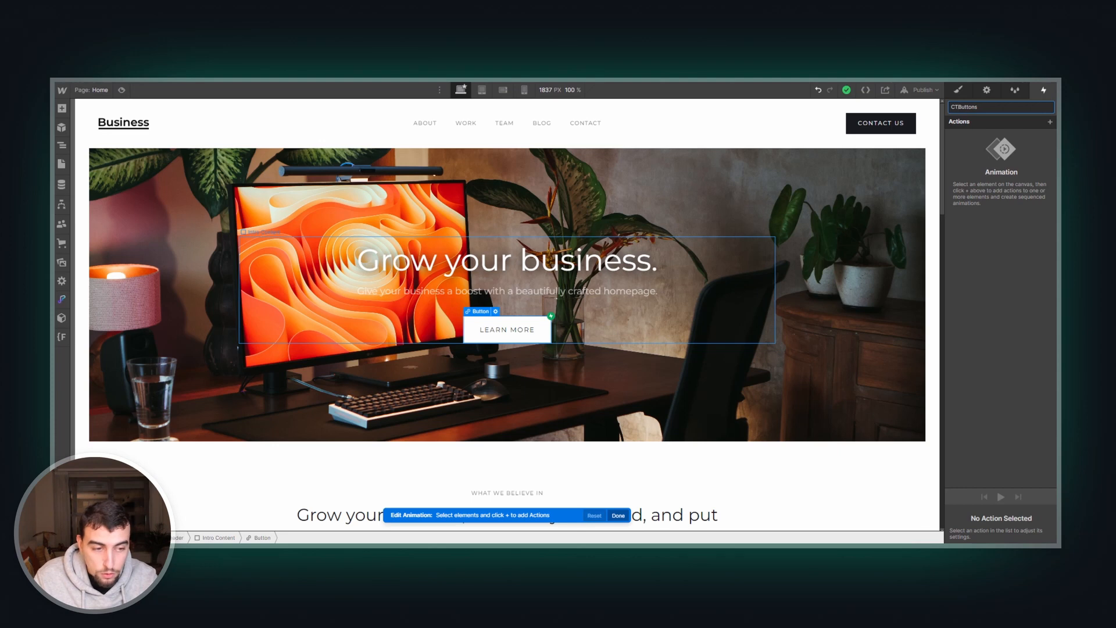
{"action": "key", "text": "Right"}
{"action": "key", "text": "Right"}
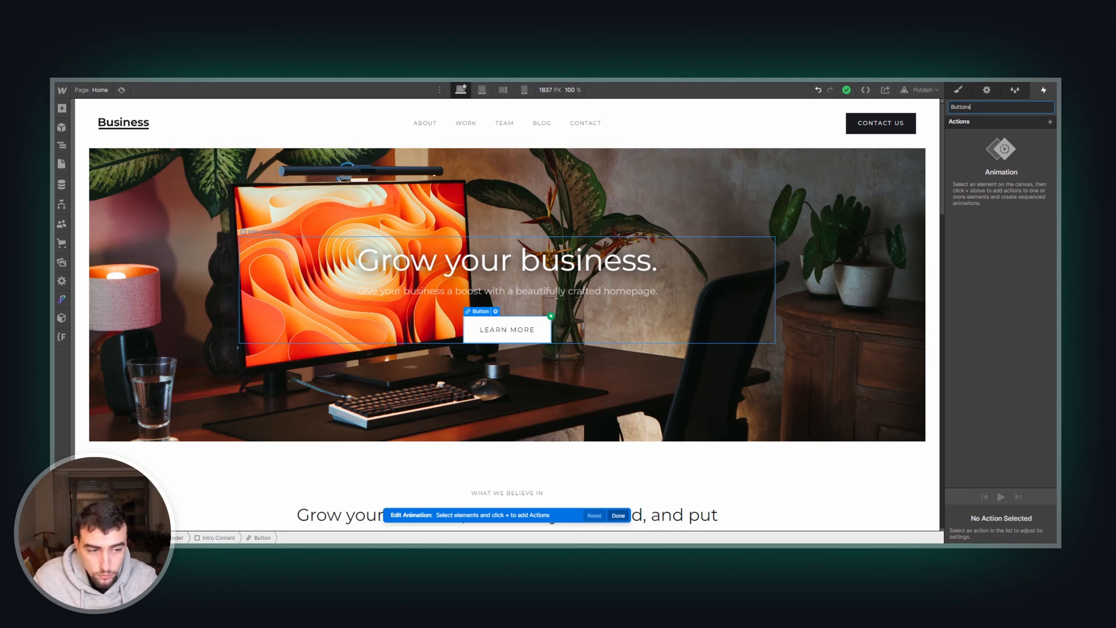
{"action": "key", "text": "BackSpace"}
{"action": "key", "text": "BackSpace"}
{"action": "key", "text": "BackSpace"}
{"action": "key", "text": "BackSpace"}
{"action": "key", "text": "BackSpace"}
{"action": "key", "text": "BackSpace"}
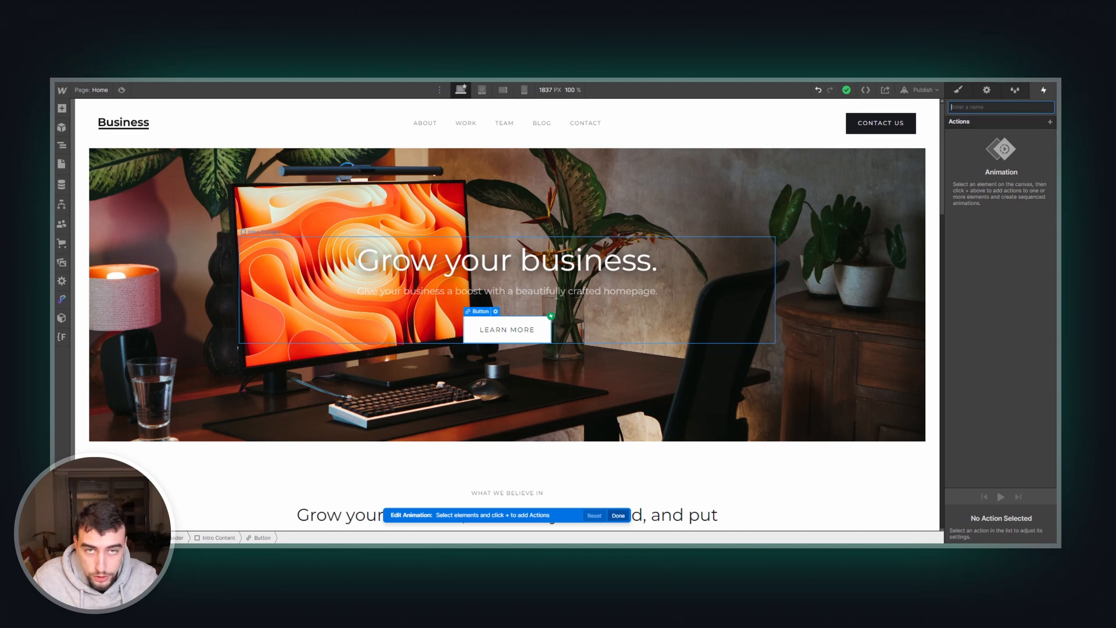
Step: Name the new timed animation "Hero-Button HOVER ON" and save it
{"action": "type", "text": "Hero-B"}
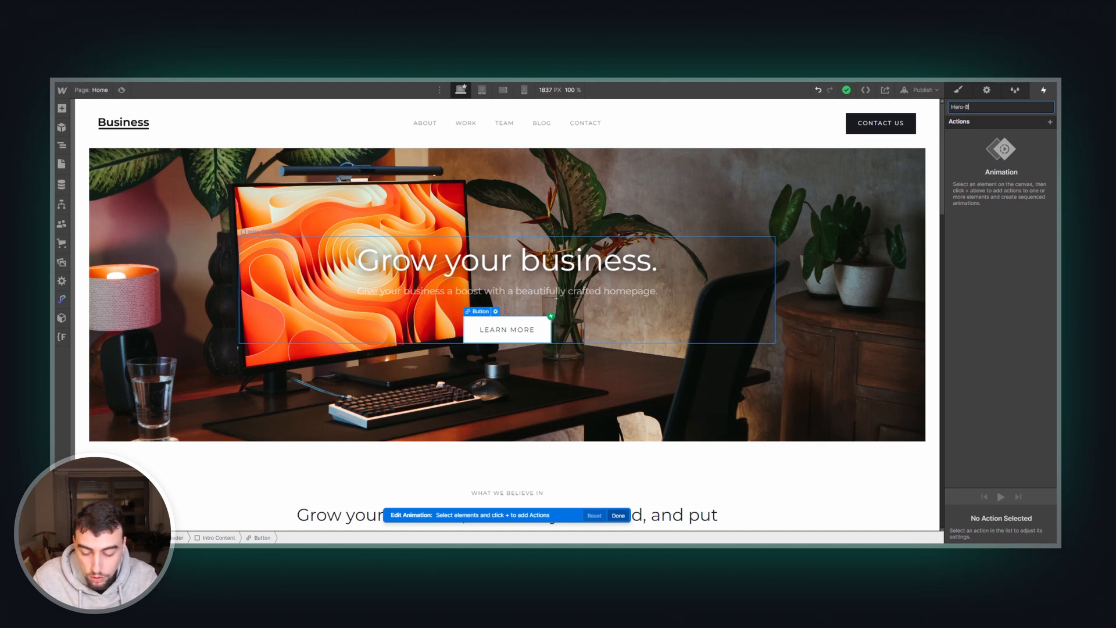
{"action": "type", "text": "utton"}
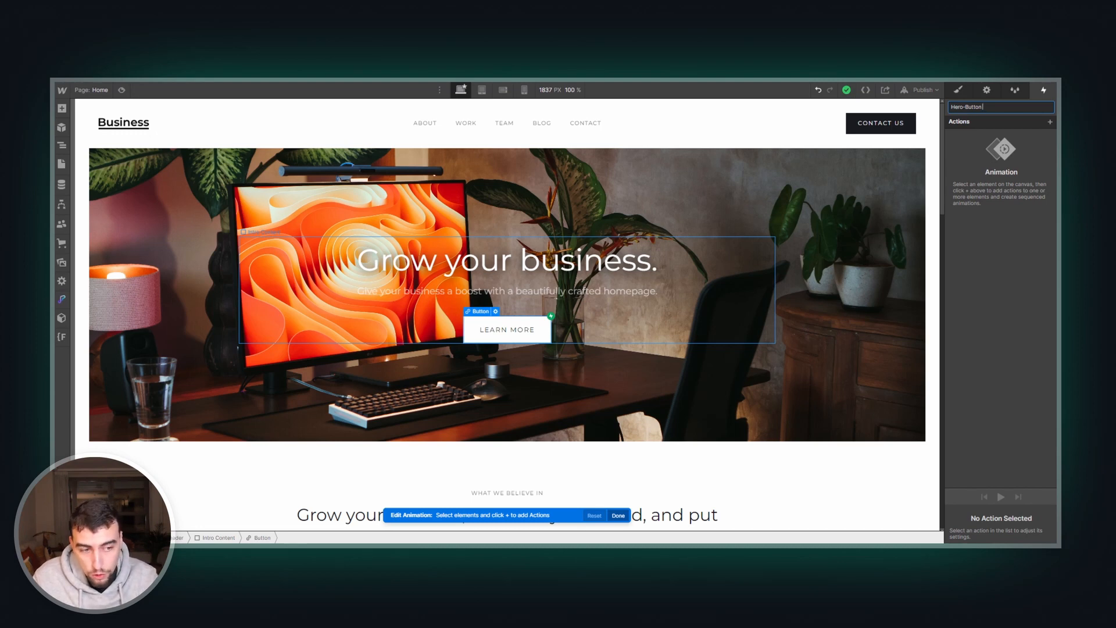
{"action": "type", "text": "HOVER"}
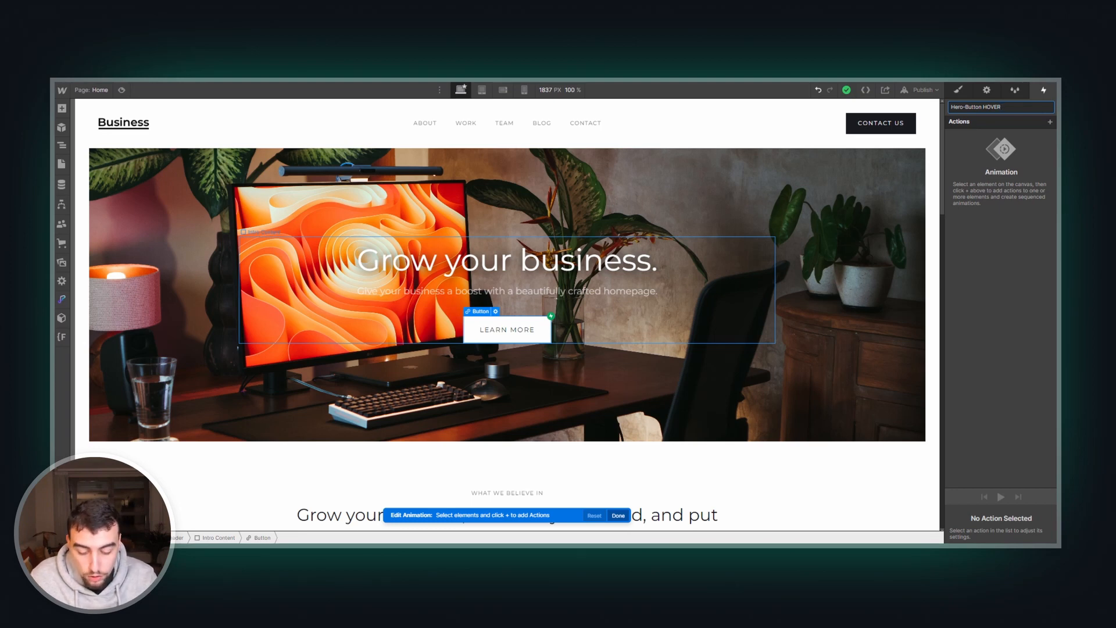
{"action": "type", "text": "ON"}
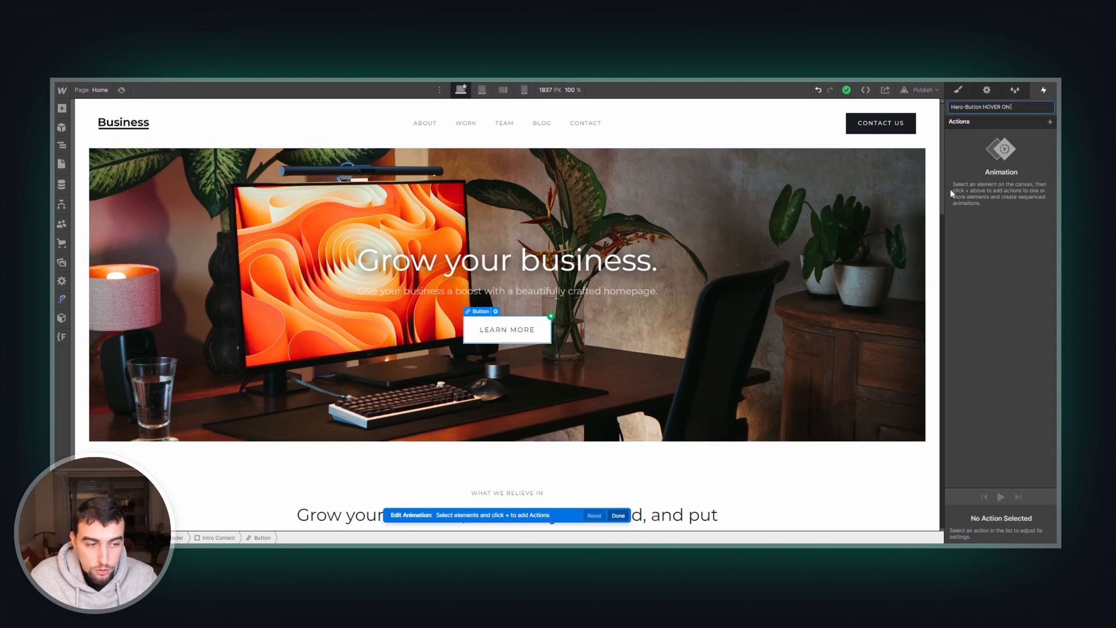
{"action": "key", "text": "Return"}
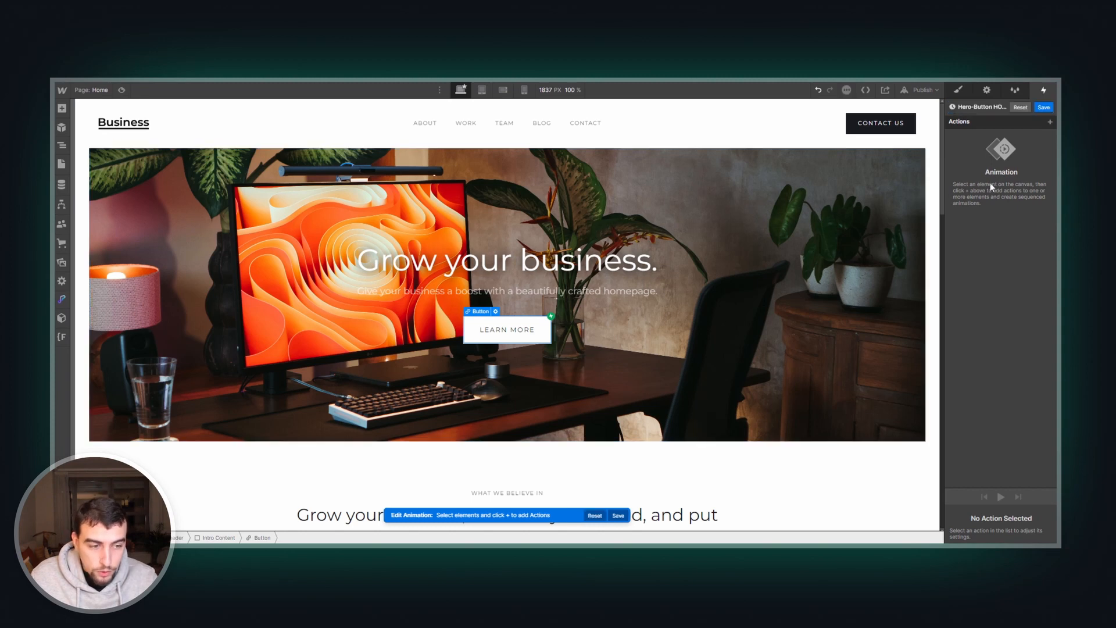
{"action": "left_click", "coordinate": [1045, 108]}
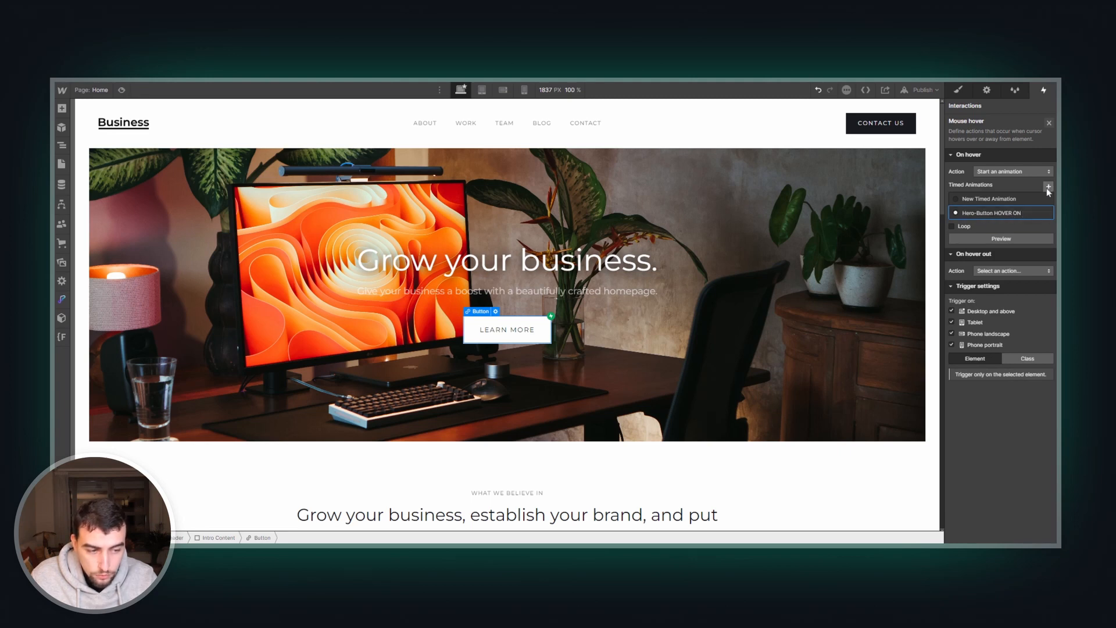
Step: Duplicate the Hero-Button HOVER ON animation and rename the copy "Hero-Button HOVER OFF"
{"action": "left_click", "coordinate": [1046, 214]}
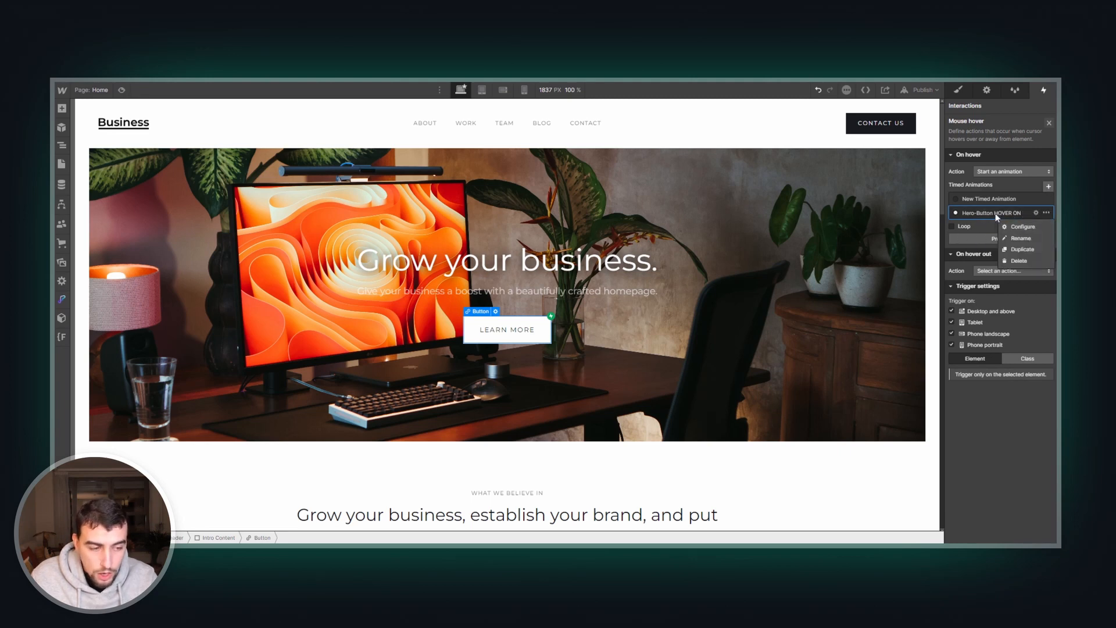
{"action": "left_click", "coordinate": [1023, 249]}
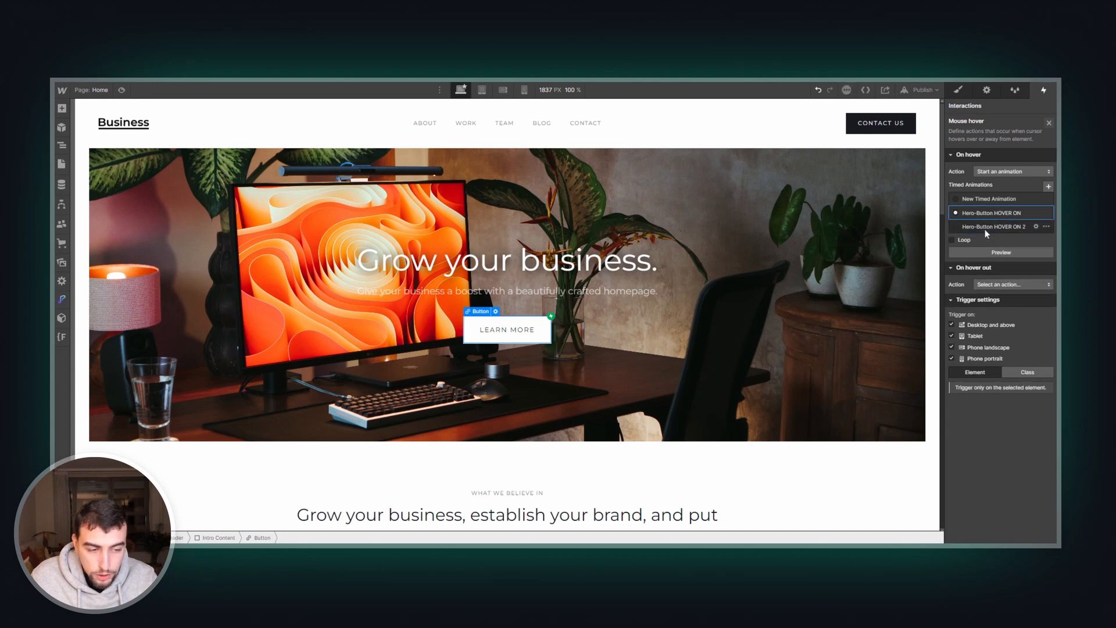
{"action": "left_click", "coordinate": [1007, 225]}
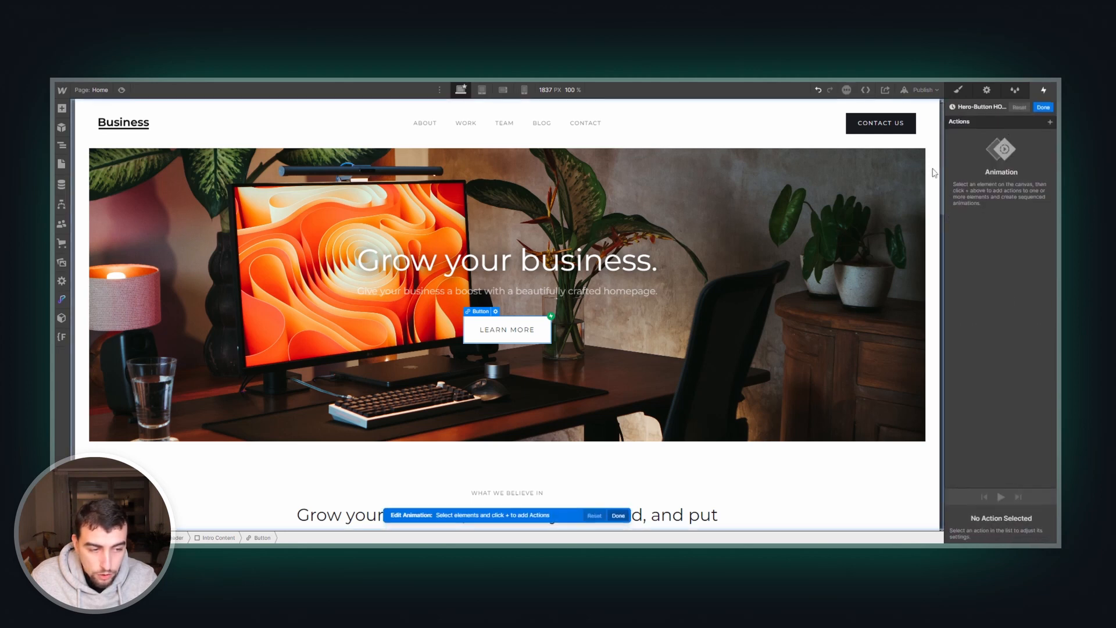
{"action": "left_click", "coordinate": [989, 107]}
{"action": "key", "text": "Right"}
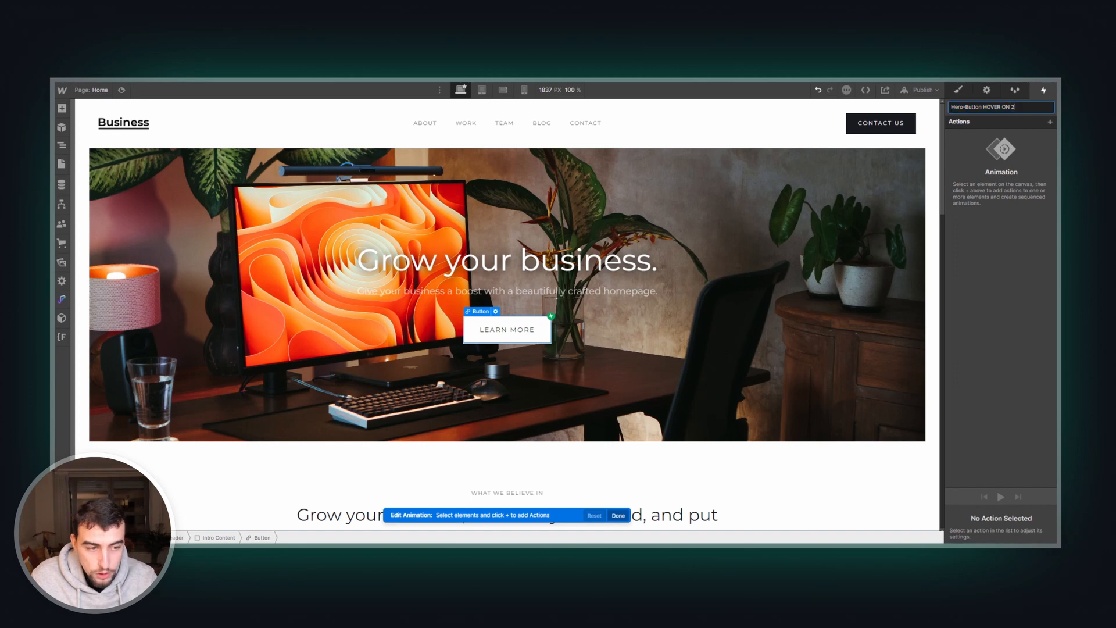
{"action": "type", "text": "FF"}
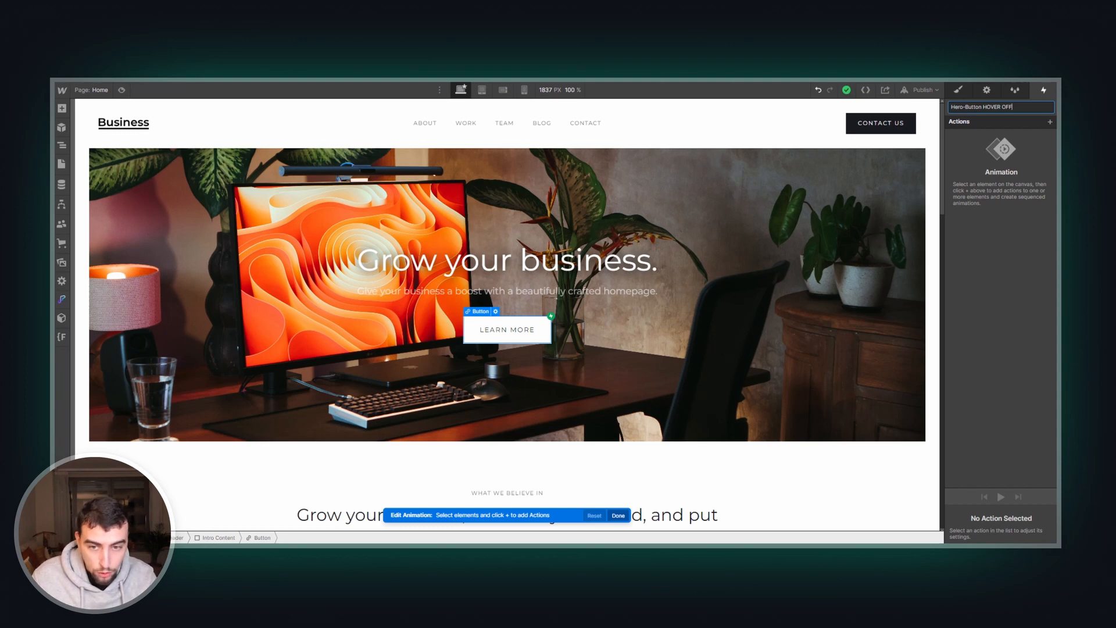
{"action": "key", "text": "Return"}
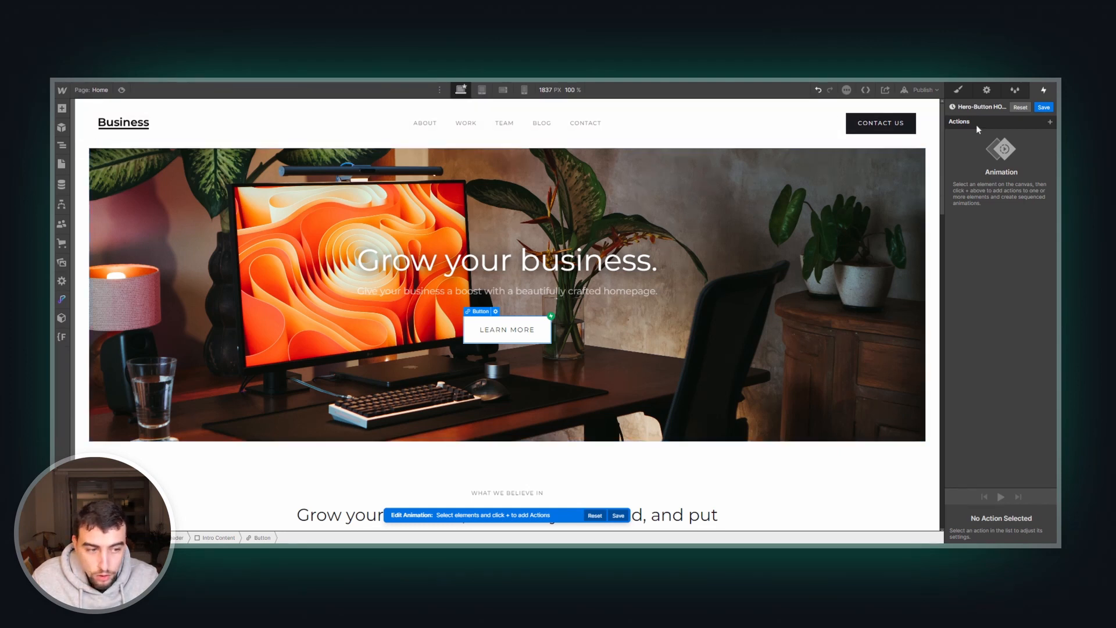
Step: Prefix the Hero-Button HOVER OFF animation's name with an angry-face emoji and "--", and save it
{"action": "left_click", "coordinate": [998, 110]}
{"action": "left_click", "coordinate": [957, 108]}
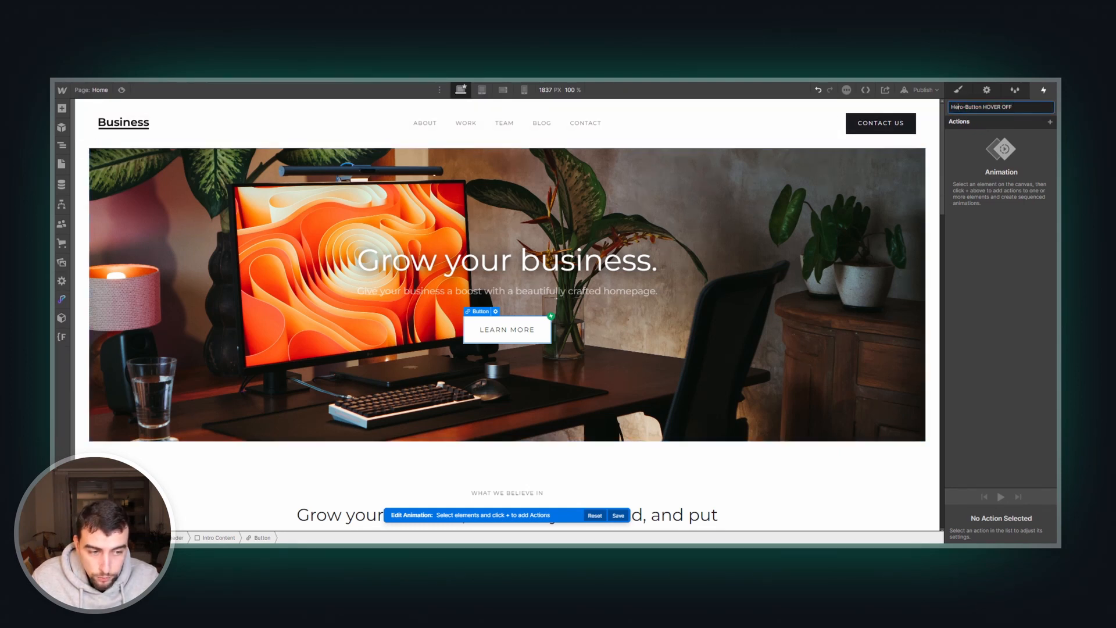
{"action": "type", "text": "🤬"}
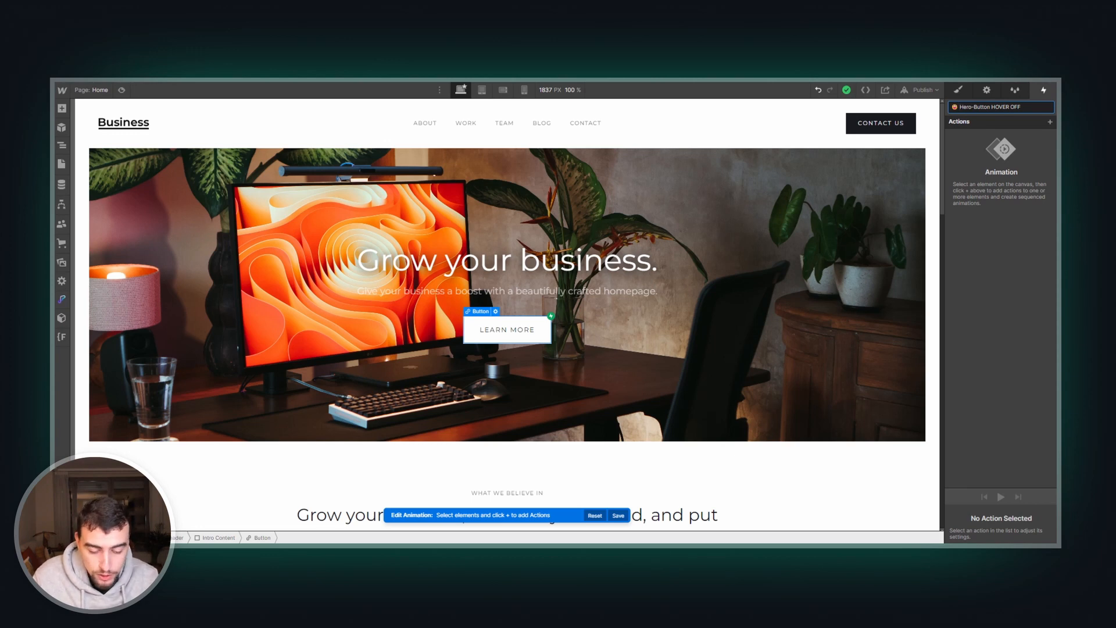
{"action": "type", "text": "--"}
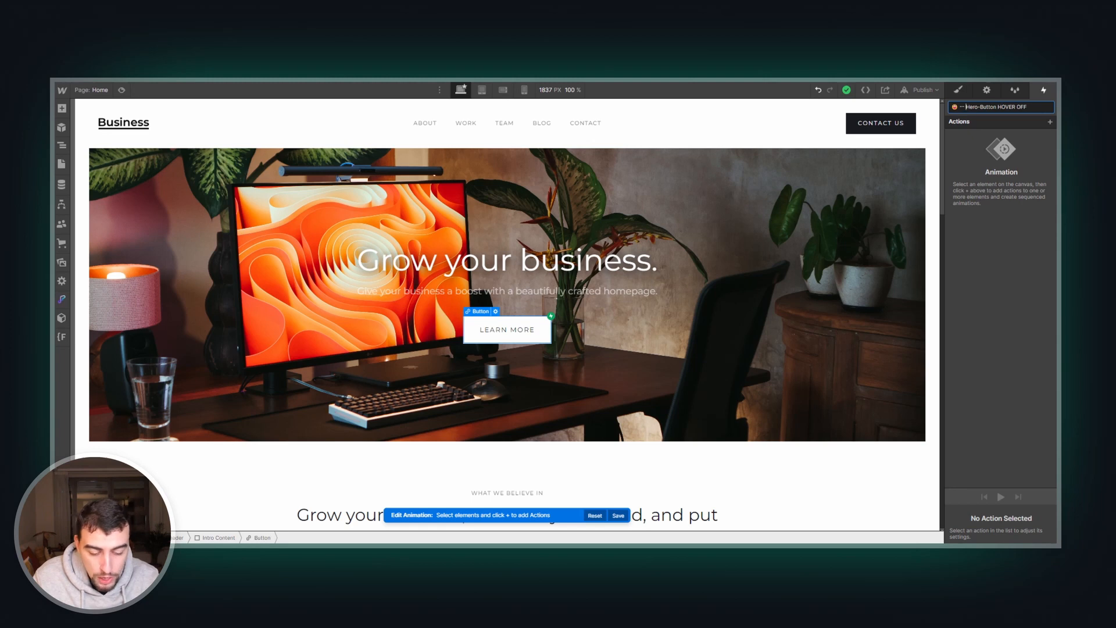
{"action": "key", "text": "Return"}
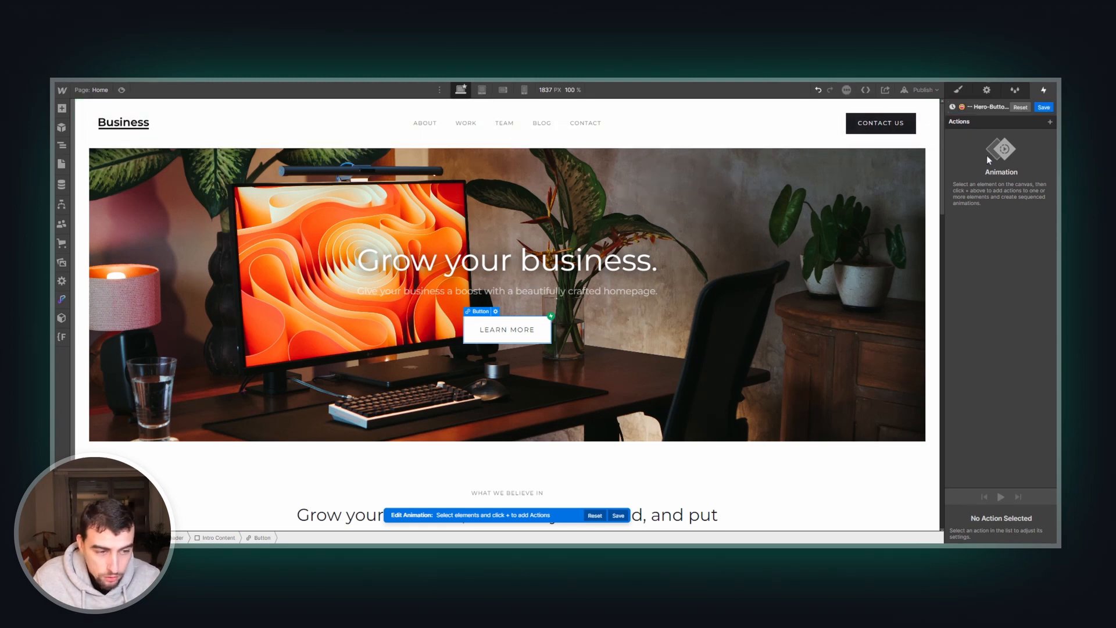
{"action": "left_click", "coordinate": [1043, 107]}
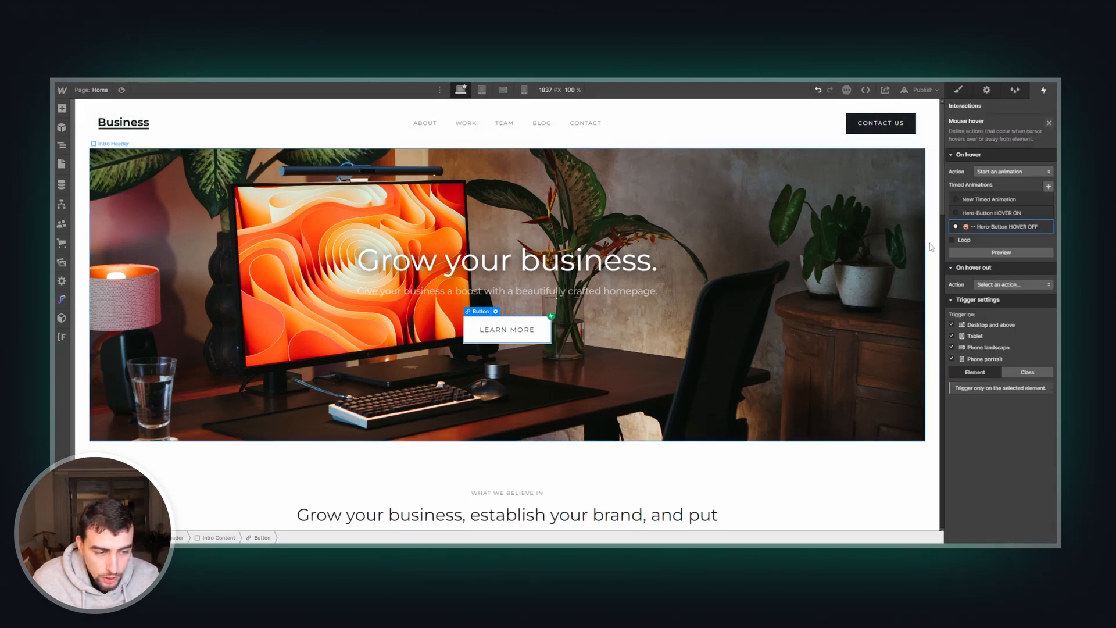
Step: Add the same angry-face emoji and "--" prefix to the Hero-Button HOVER ON animation's name and save it
{"action": "double_click", "coordinate": [985, 213]}
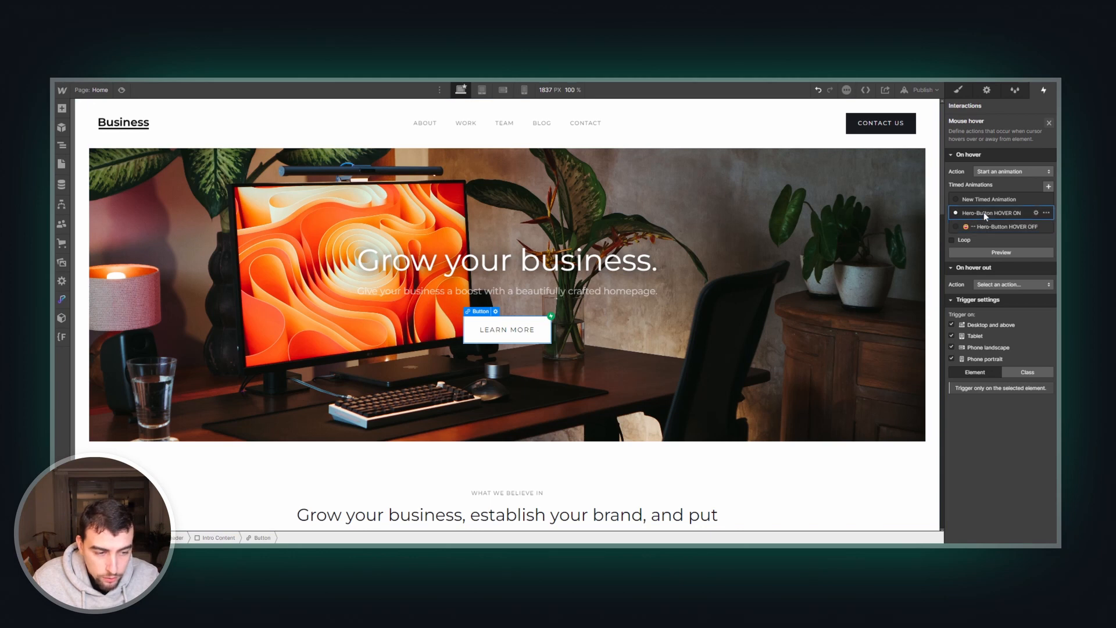
{"action": "left_click", "coordinate": [960, 109]}
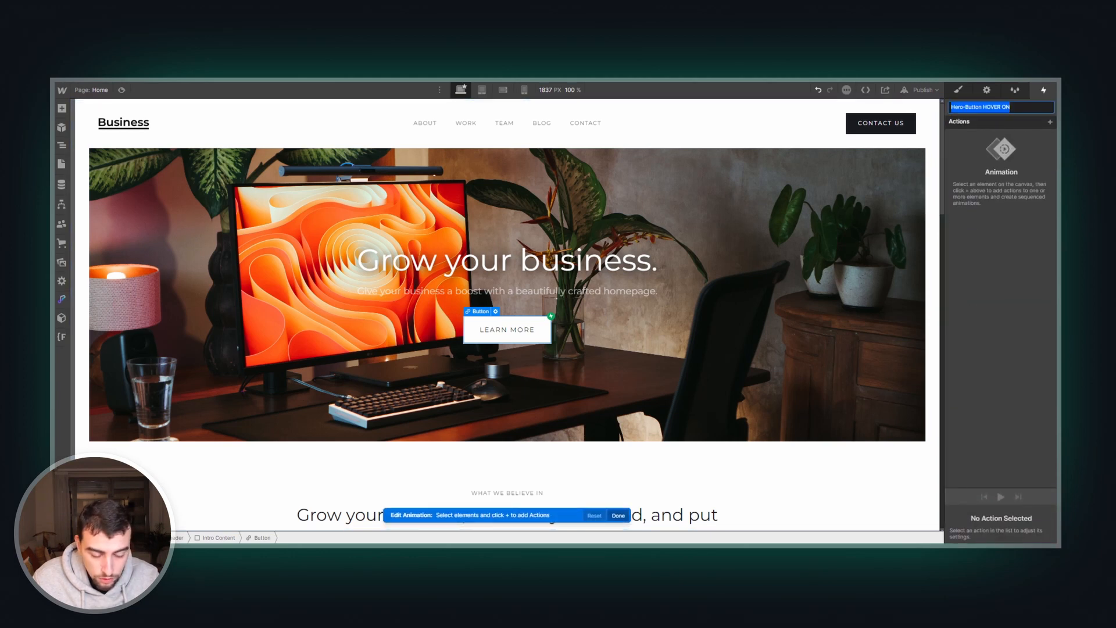
{"action": "key", "text": "Left"}
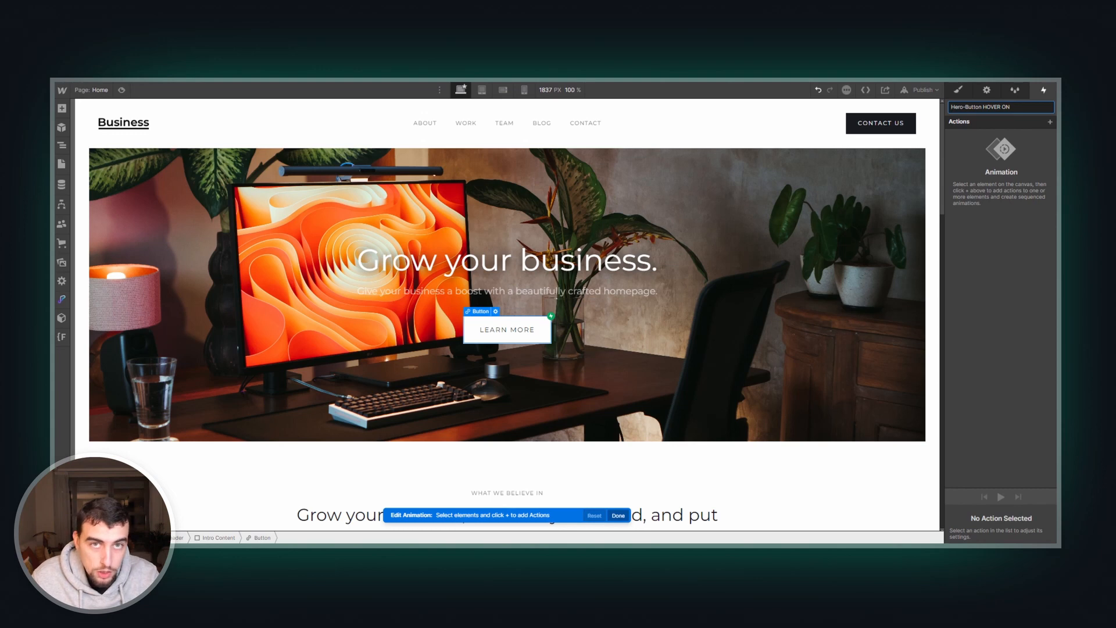
{"action": "type", "text": "😡"}
{"action": "type", "text": "--"}
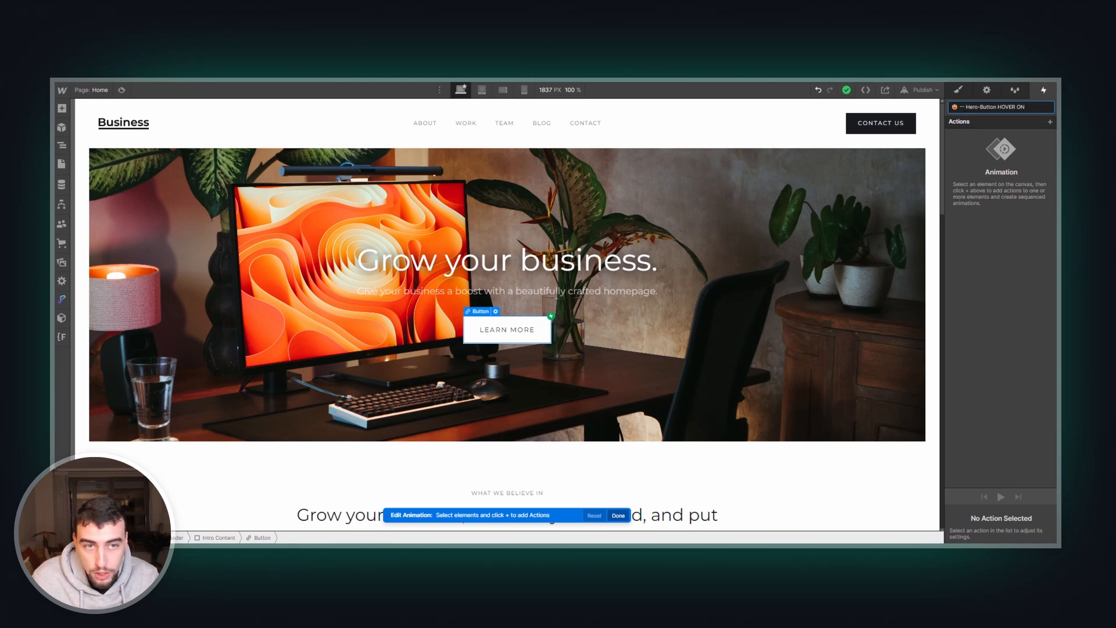
{"action": "key", "text": "Return"}
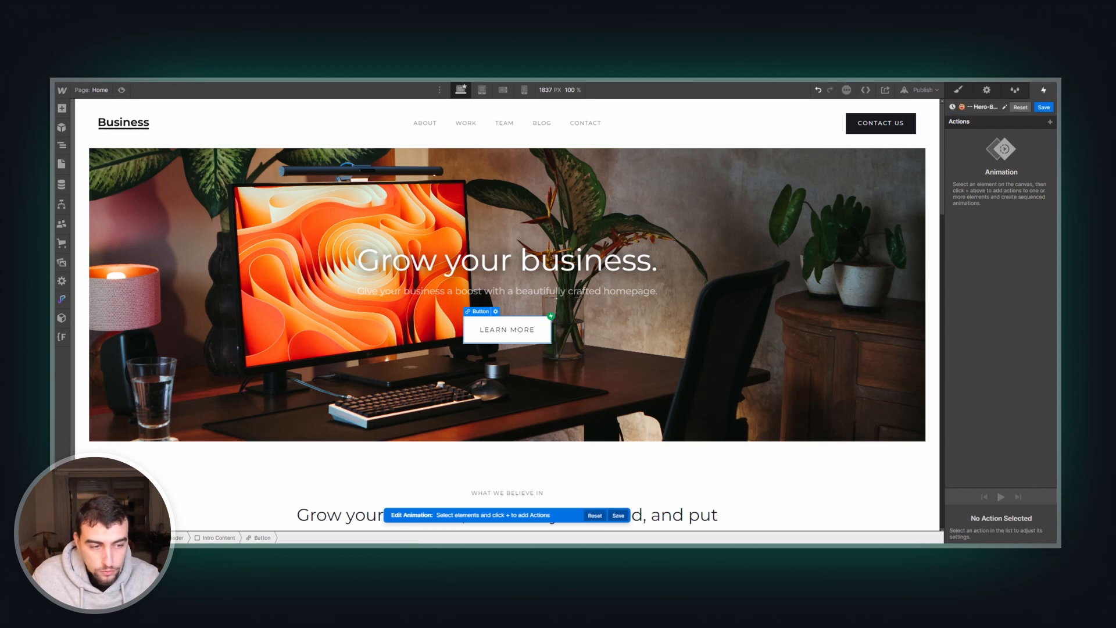
{"action": "left_click", "coordinate": [1045, 109]}
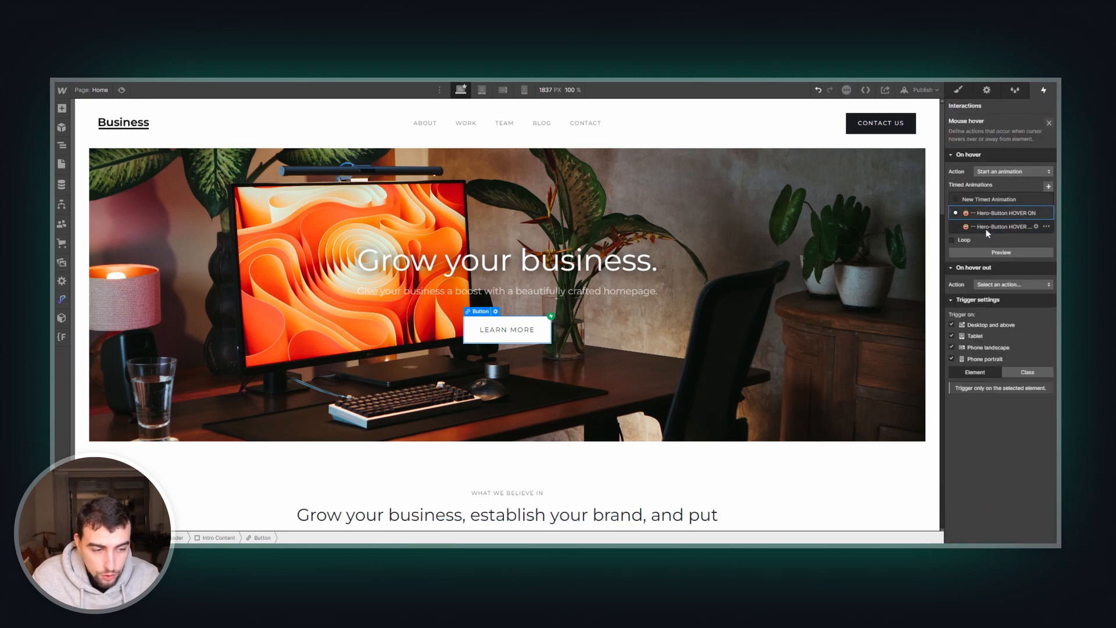